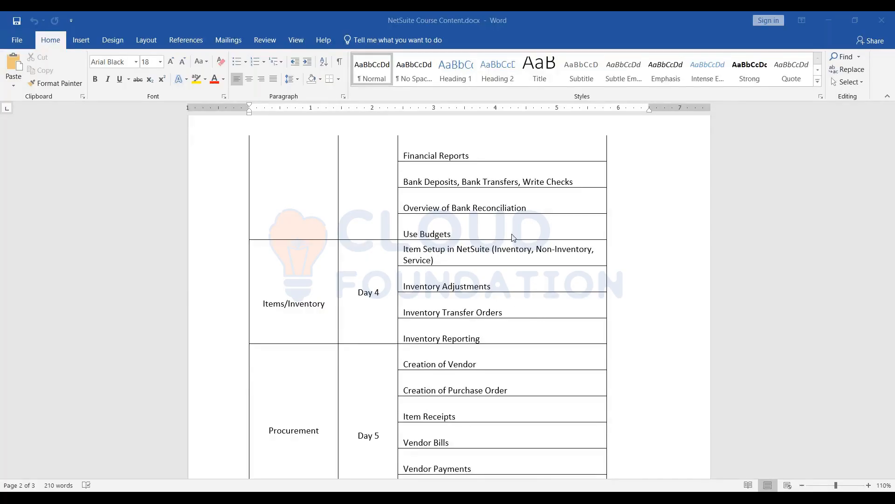
Switch from Word to NetSuite in the browser and open a new Inventory Adjustment transaction.
key(alt+Tab)
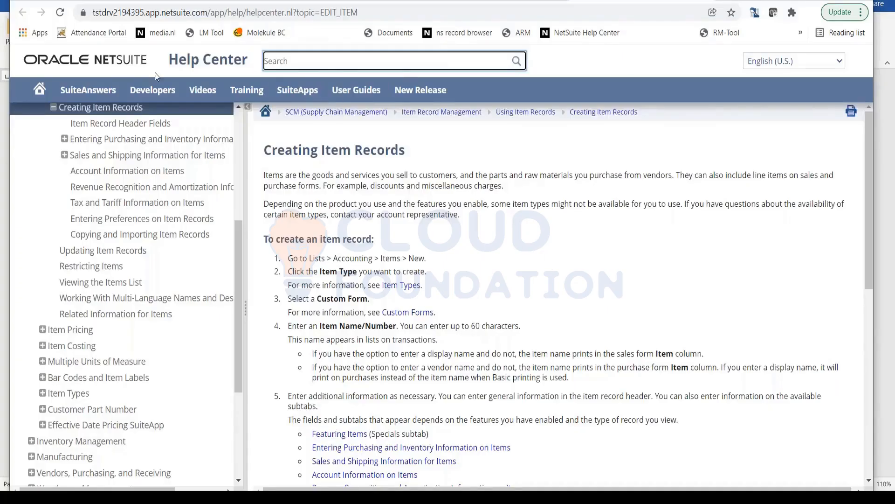
click(337, 2)
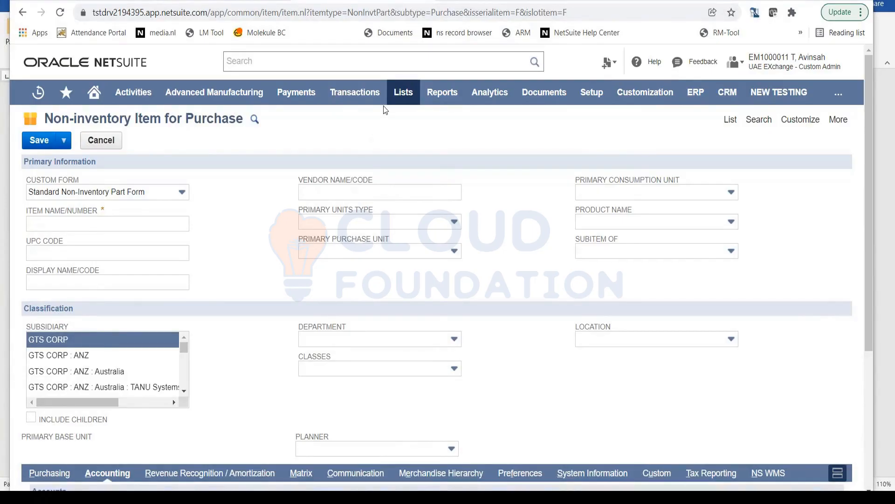
mouse_move(352, 95)
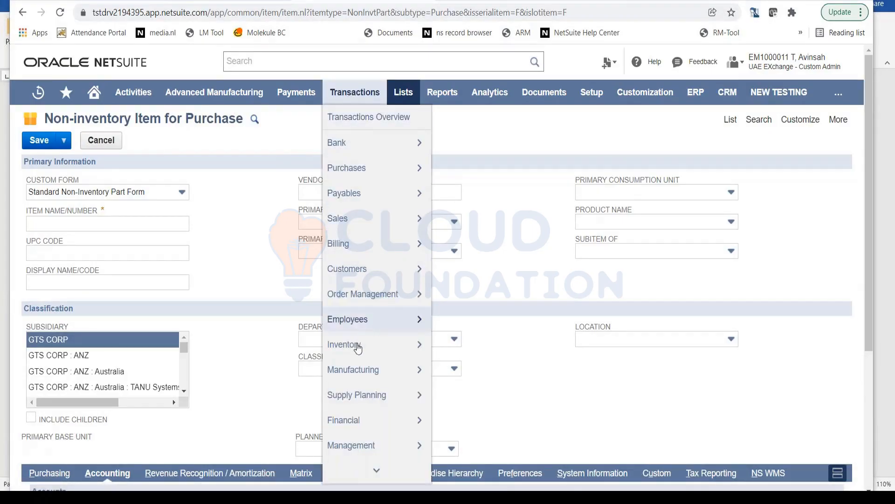
mouse_move(359, 348)
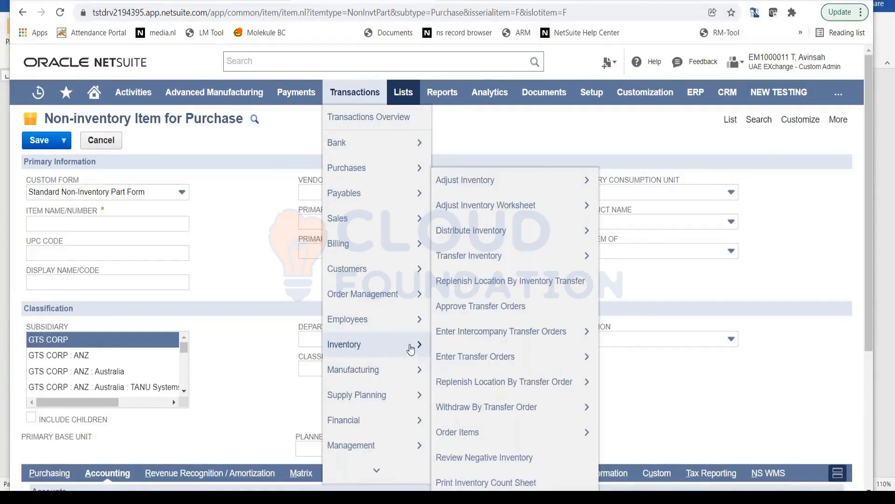
click(498, 188)
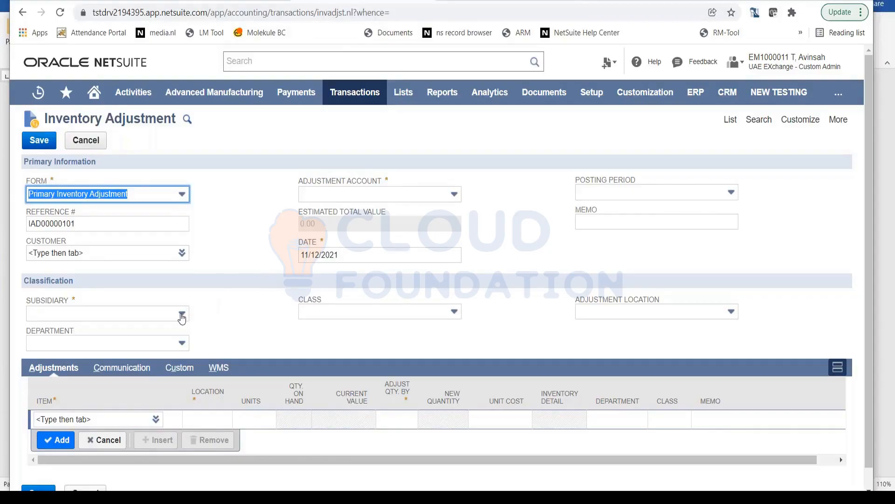
Set the subsidiary to GTS CORP and the adjustment account to 6800 General and Administrative : Other Expenses.
click(185, 316)
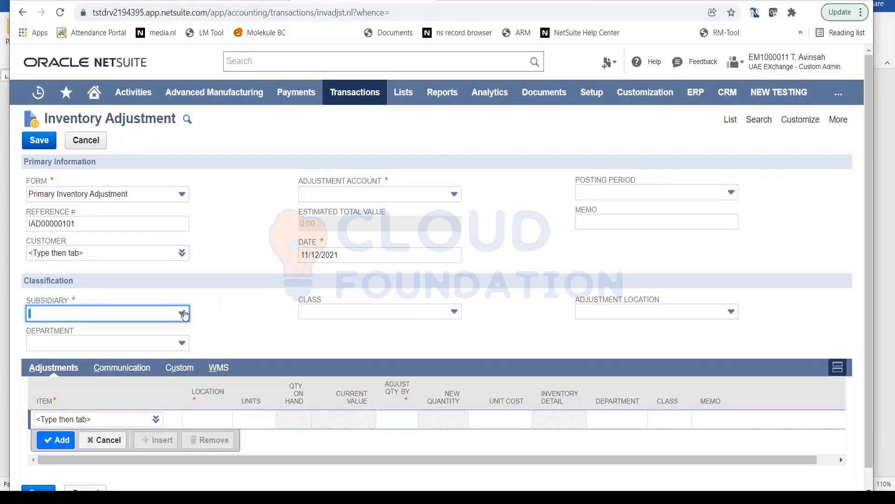
click(185, 314)
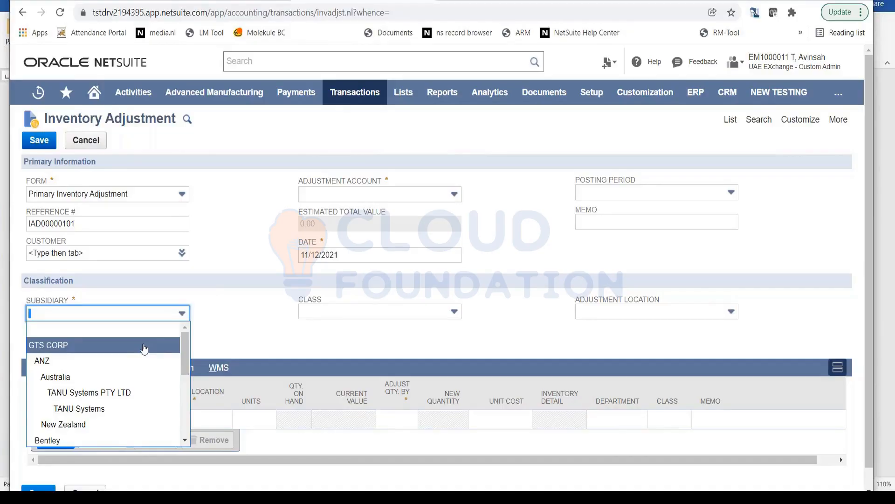
click(145, 345)
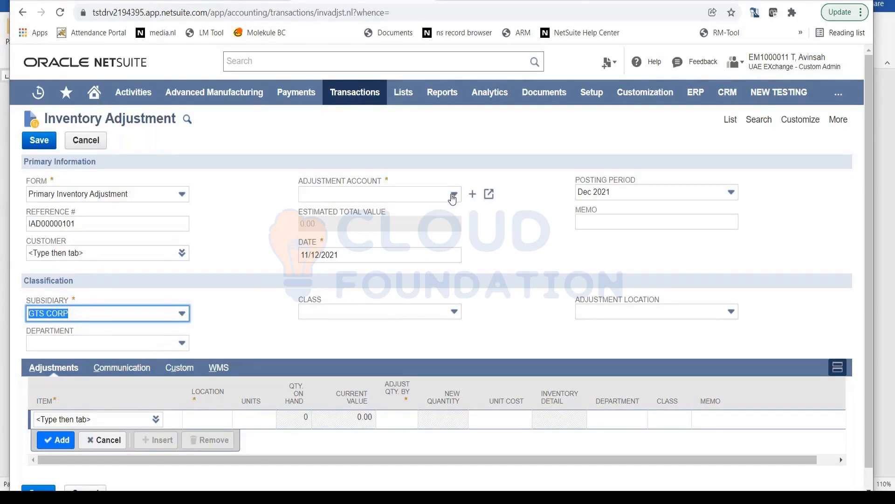
click(453, 195)
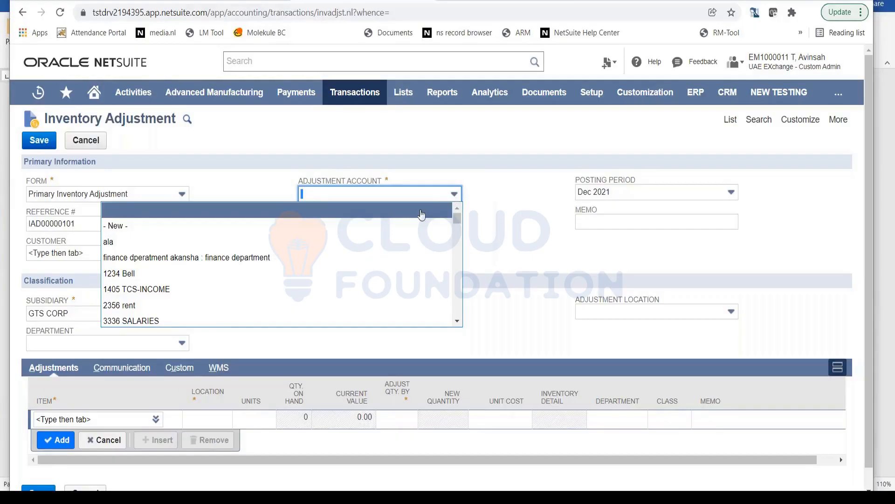
scroll(436, 244, down, 10)
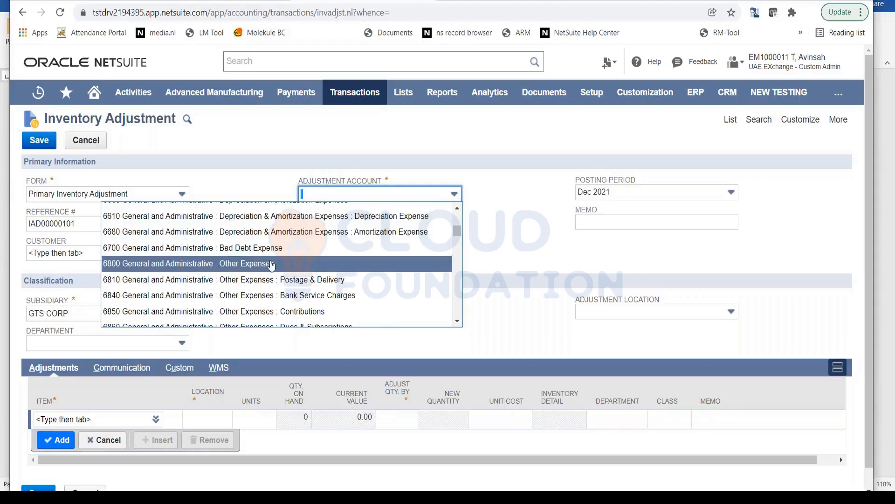
click(271, 265)
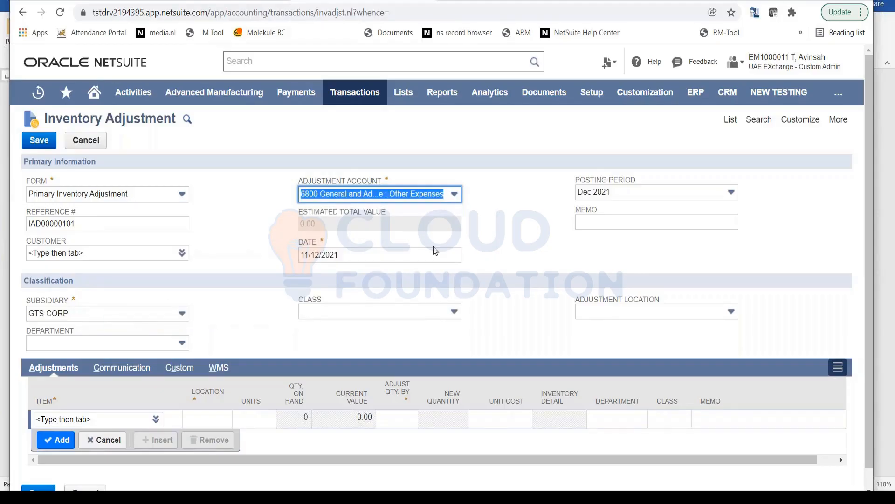
click(545, 243)
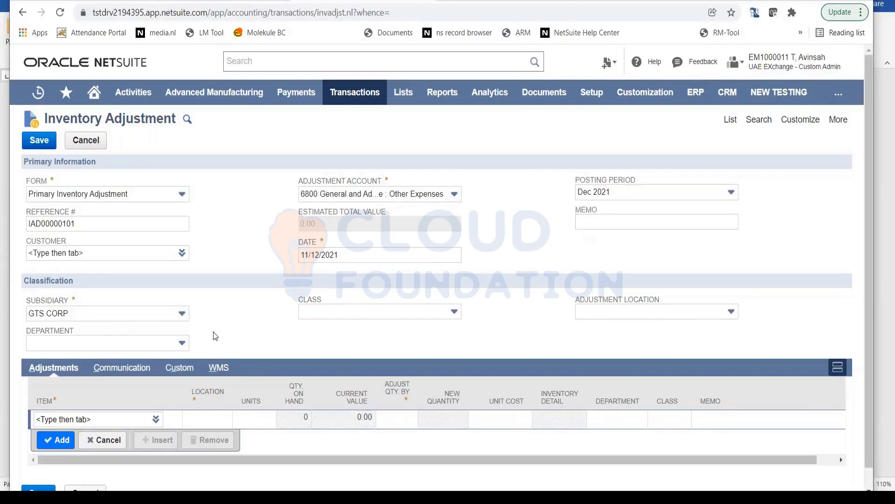
Find item AC-57891 by searching %578 for the adjustment line, and set its location to 01: San Francisco : US.
click(102, 422)
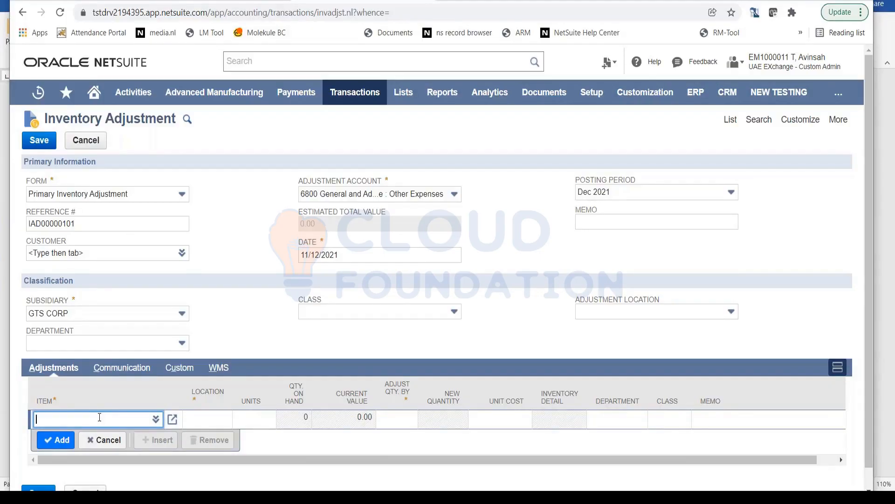
text(%578)
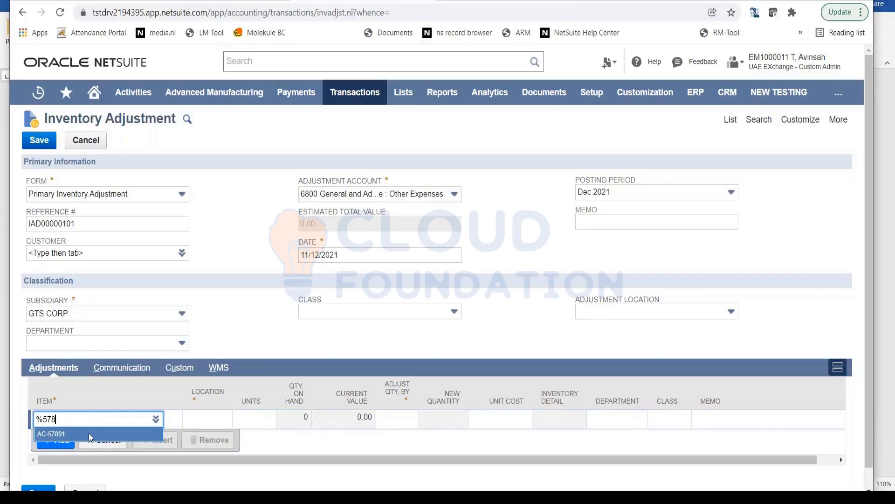
click(91, 434)
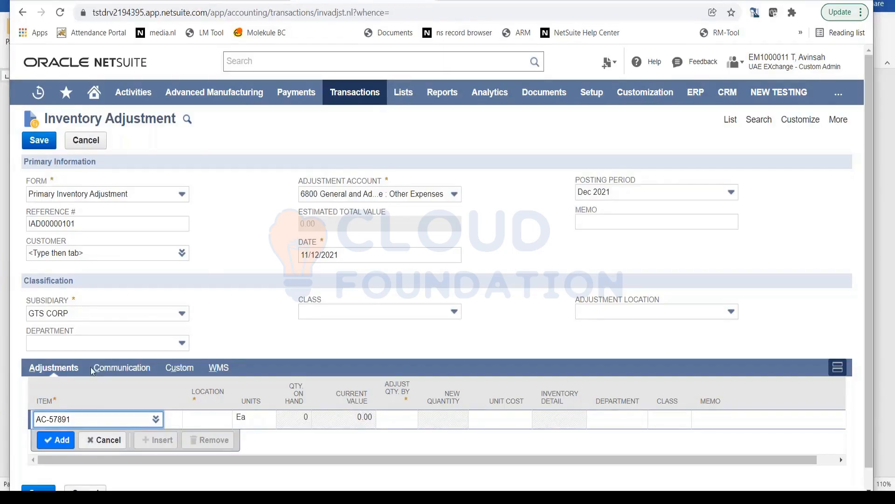
click(209, 419)
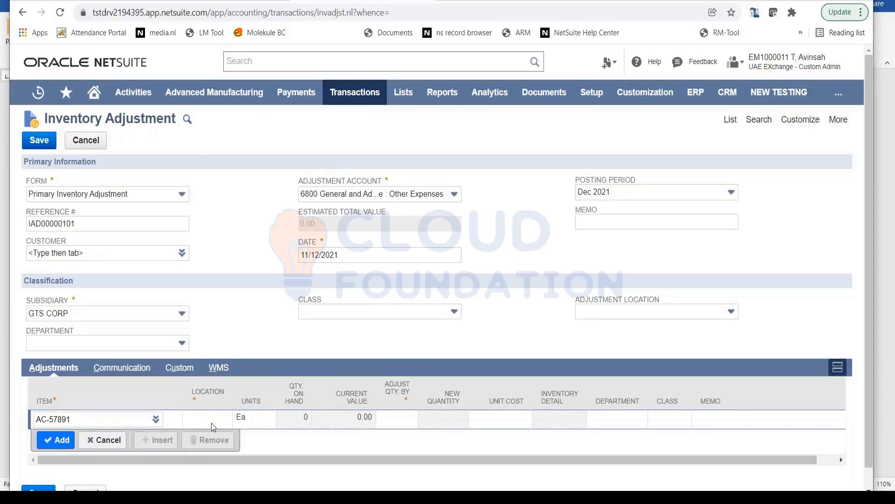
click(212, 426)
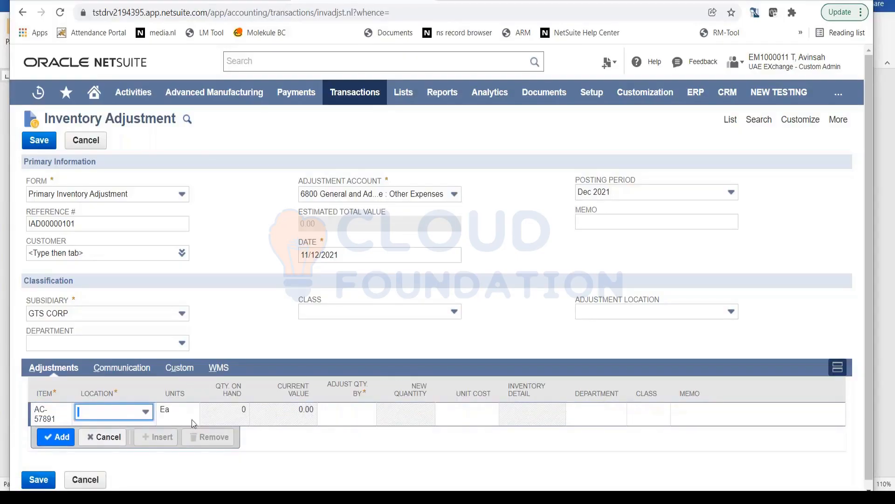
click(146, 412)
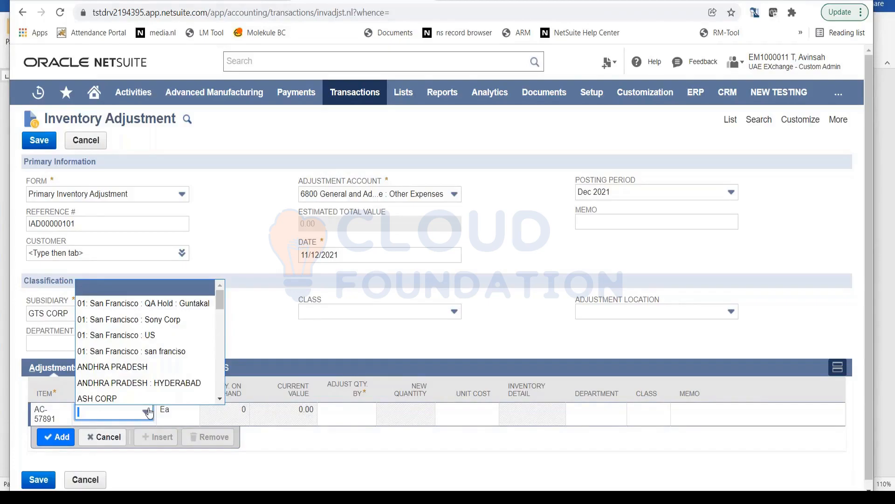
click(153, 335)
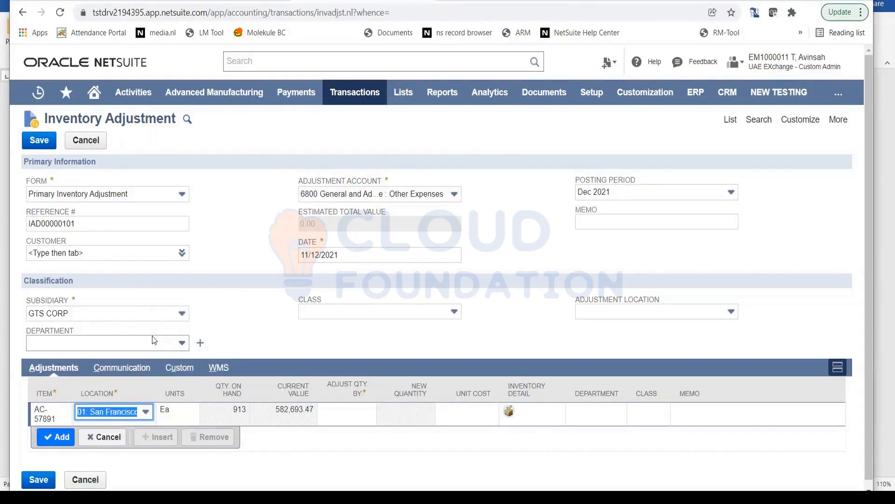
Enter an adjustment quantity of 2 for item AC-57891.
click(238, 410)
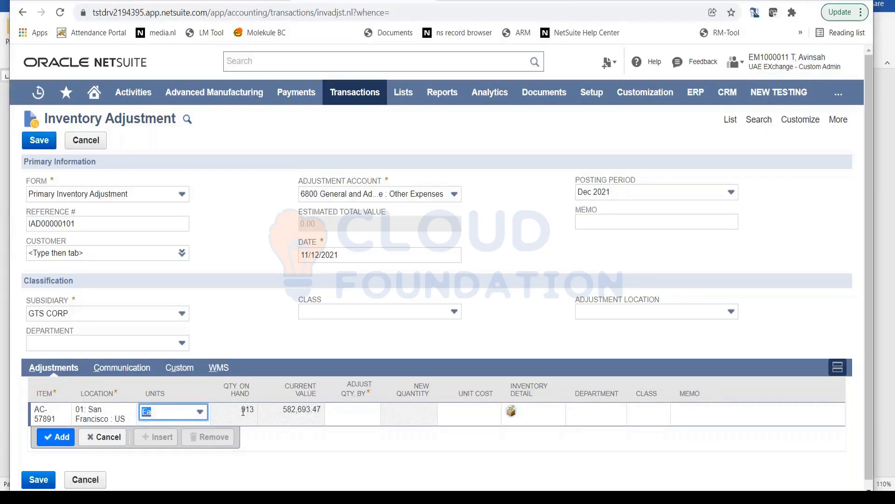
click(346, 415)
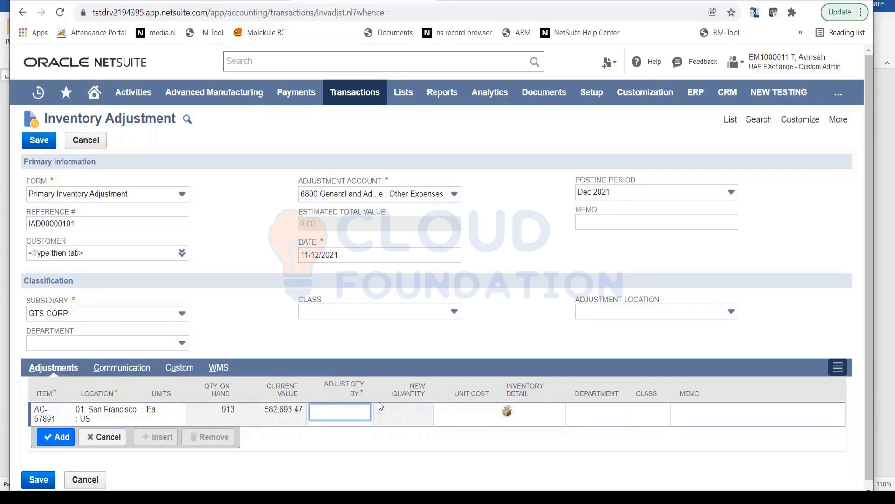
text(2)
key(Tab)
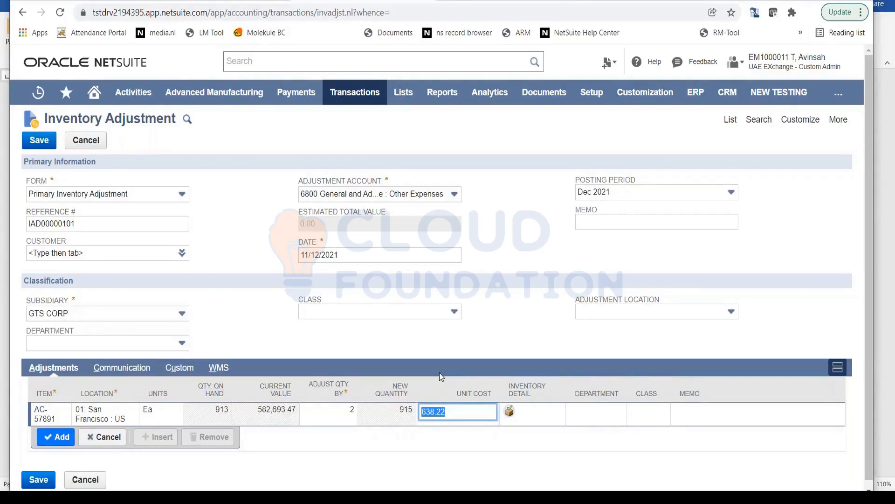
Set the adjustment quantity of the AC-57891 line to 5.
click(350, 412)
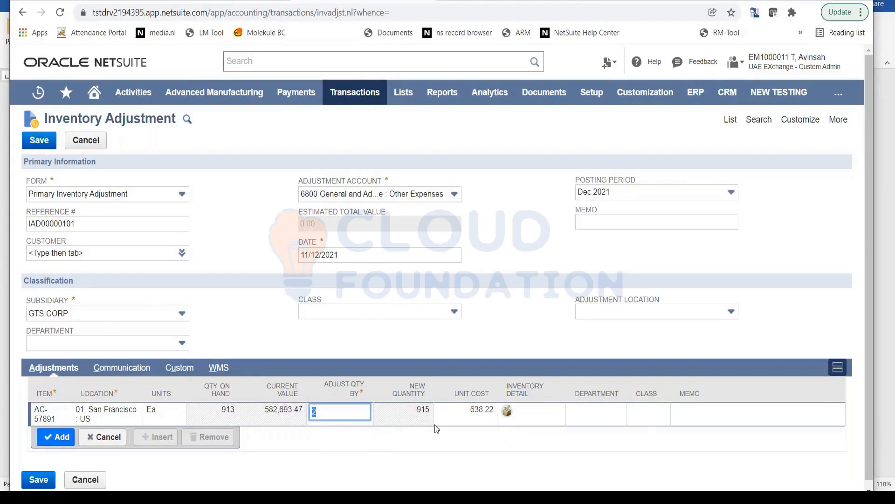
click(423, 410)
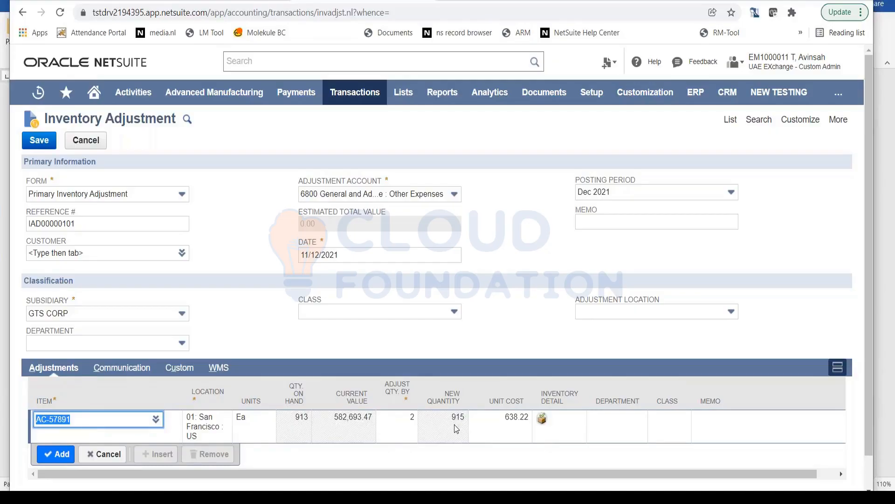
click(414, 427)
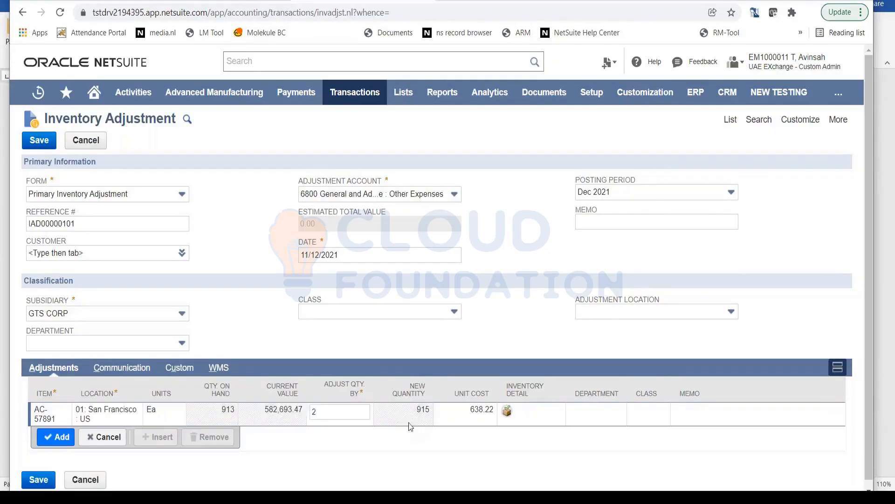
text(5)
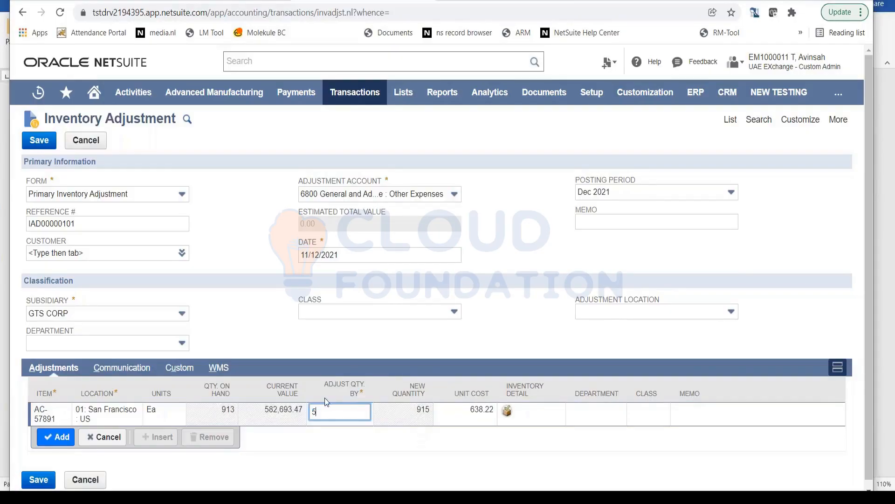
click(461, 442)
Set the unit cost of item AC-57891 to 600 and add the line to the adjustment.
click(480, 412)
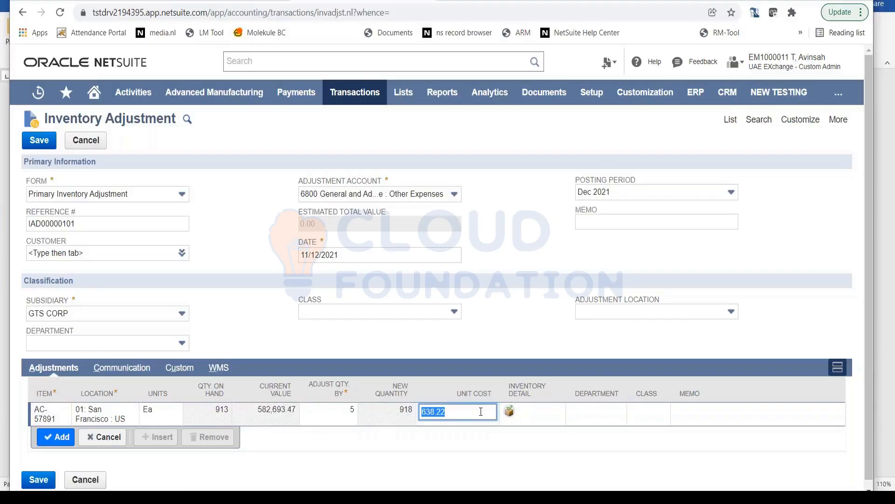
text(600)
key(Tab)
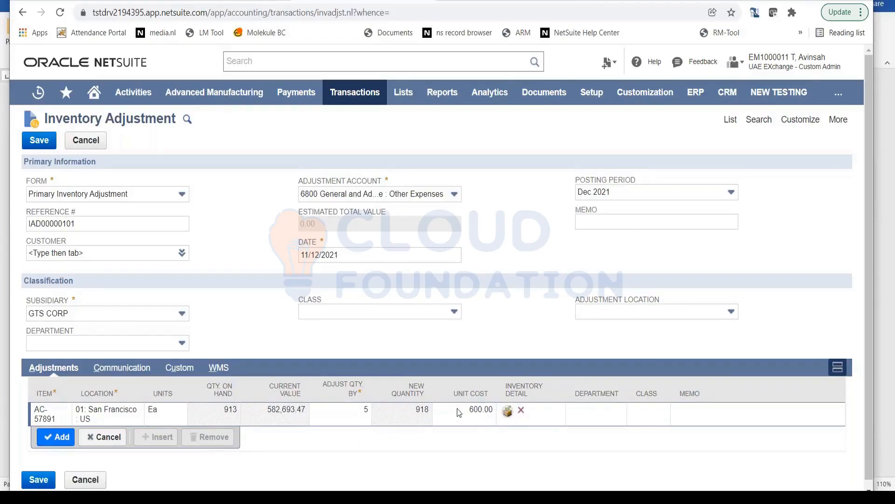
click(53, 437)
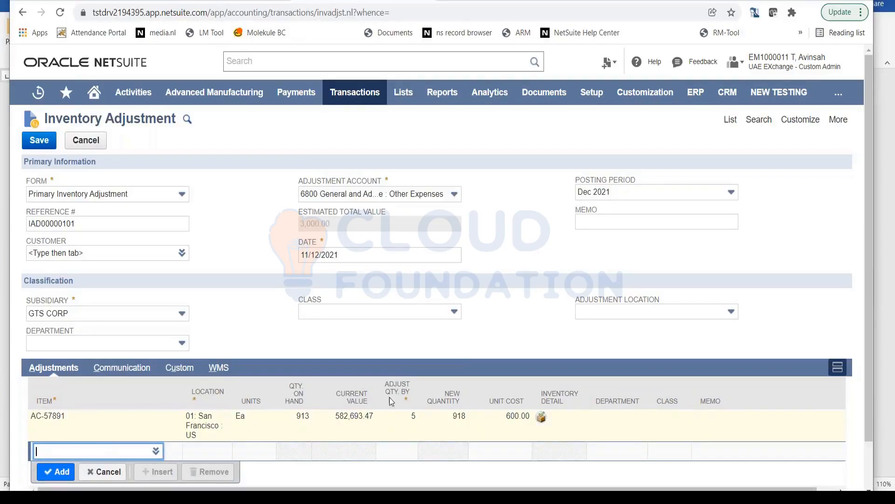
Save the inventory adjustment and review its GL impact, including the debit amount on the Inventory Asset account.
click(50, 146)
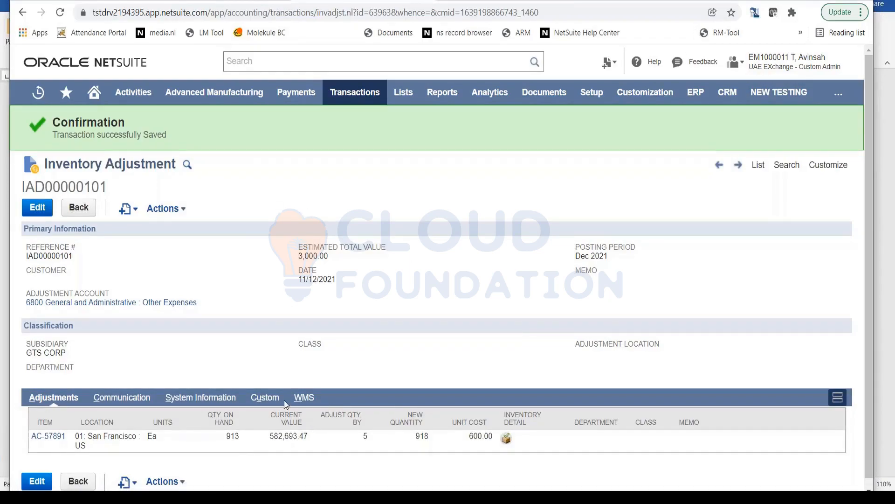
mouse_move(187, 214)
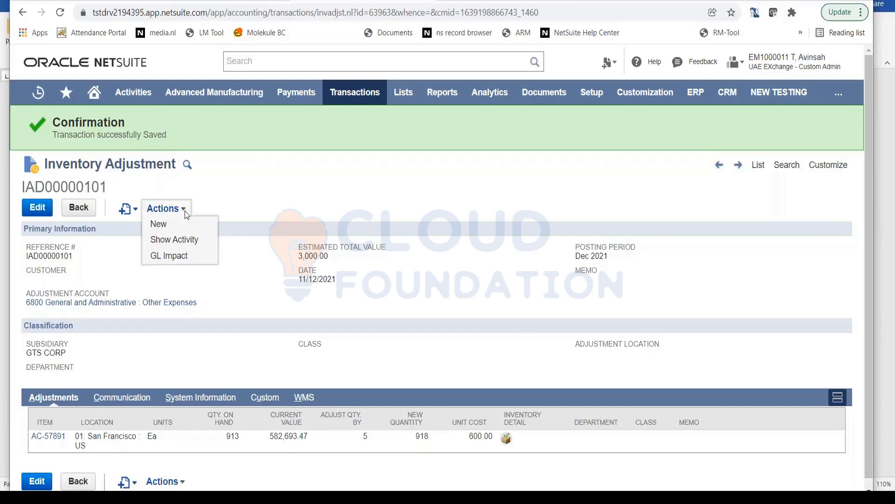
click(181, 257)
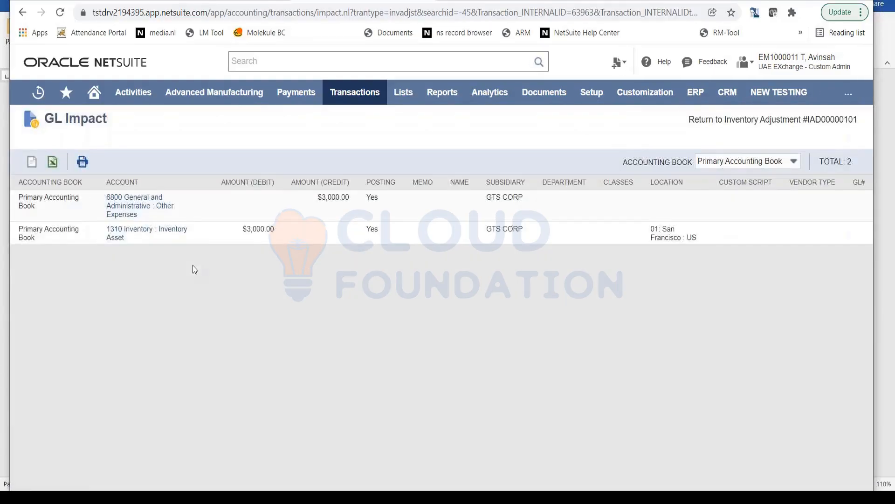
double_click(259, 229)
click(695, 32)
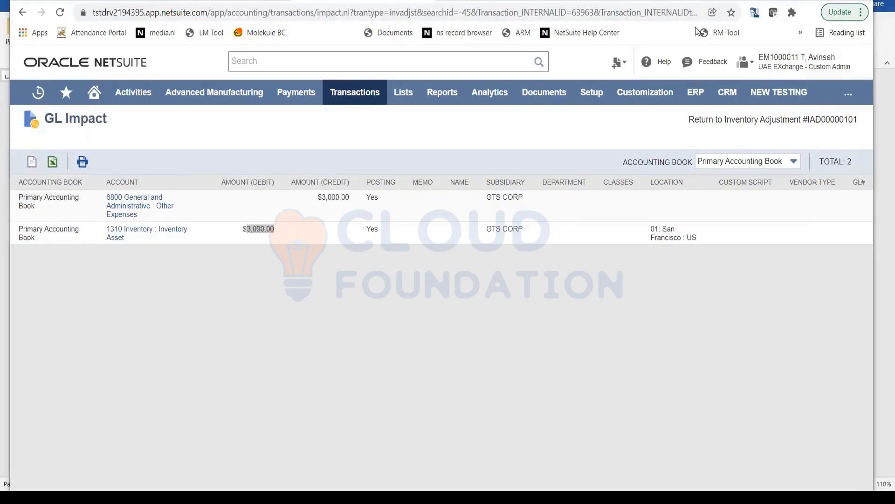
Return to the saved inventory adjustment for editing and set the AC-57891 line's adjustment quantity to -3, acknowledging the inventory detail notice.
click(765, 122)
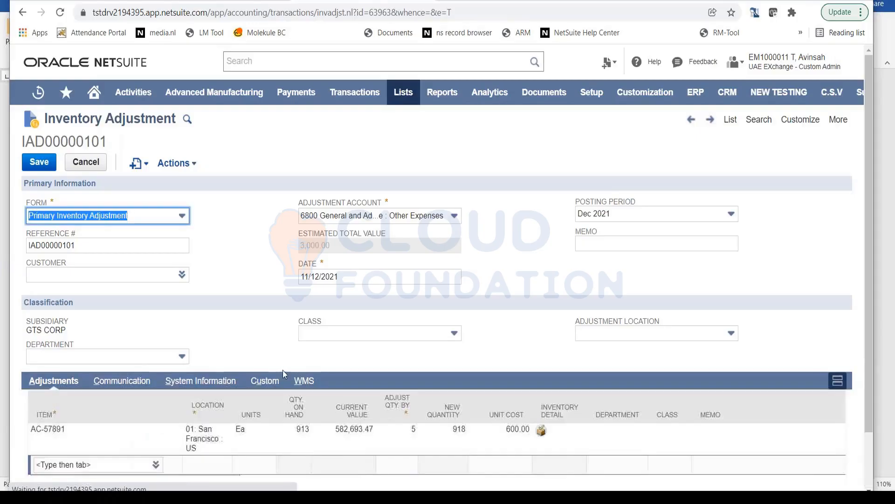
click(403, 432)
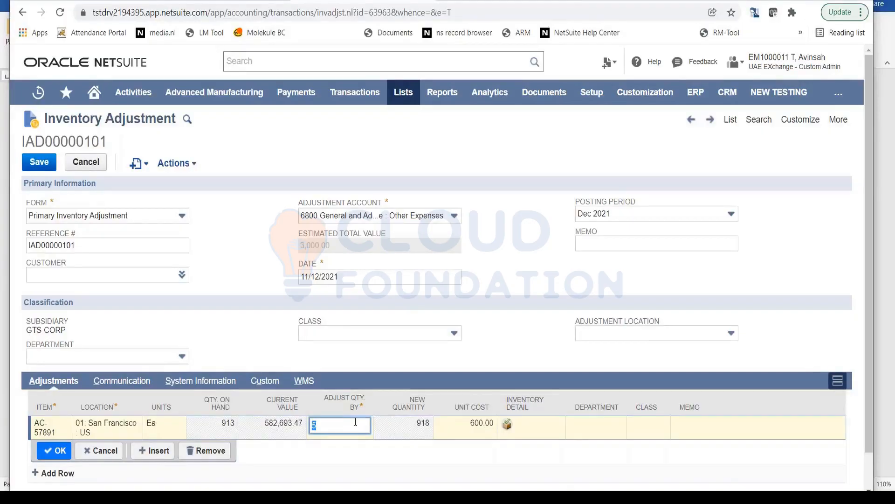
text(-3)
key(Tab)
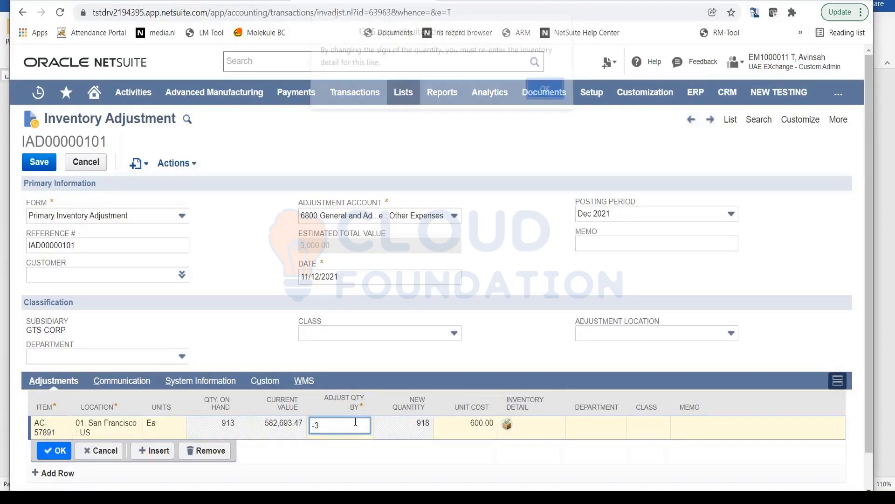
click(544, 96)
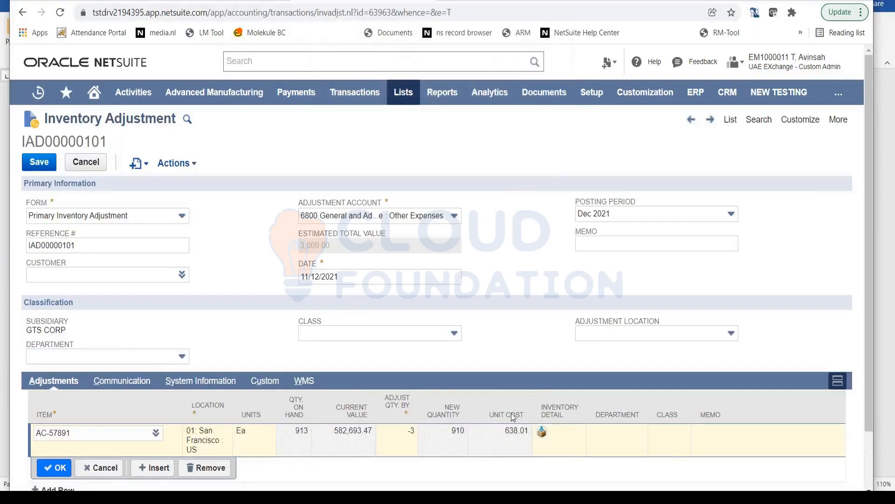